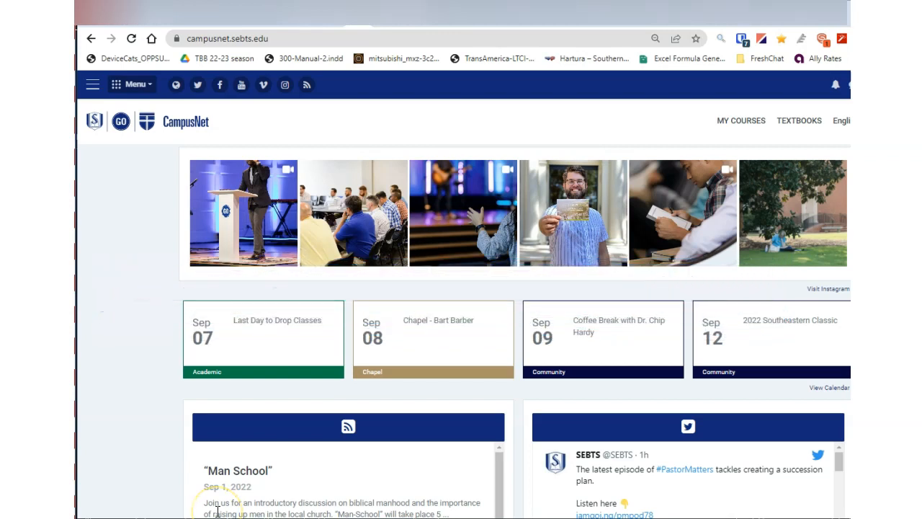
Open the Distance Learning Sand Box course from the site menu
click(147, 87)
click(146, 114)
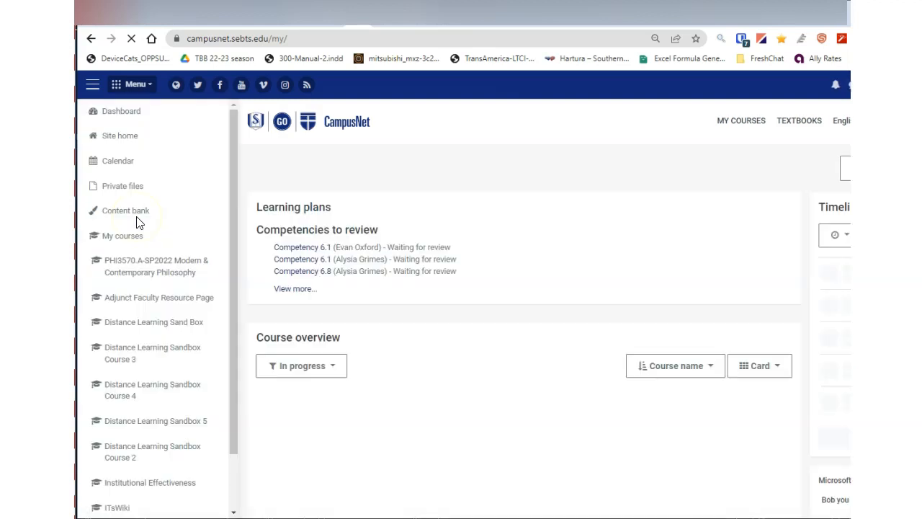
click(147, 324)
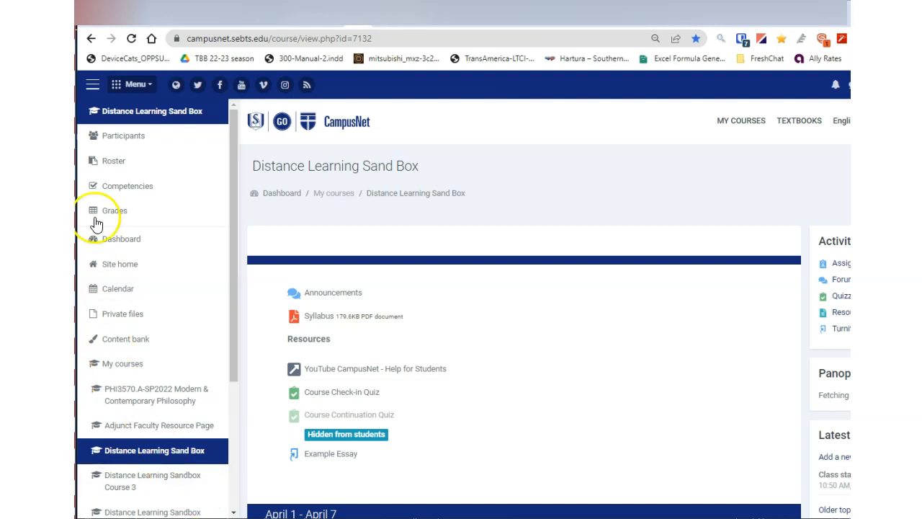
Go to the course participants and open the Groups page from the settings menu
click(124, 143)
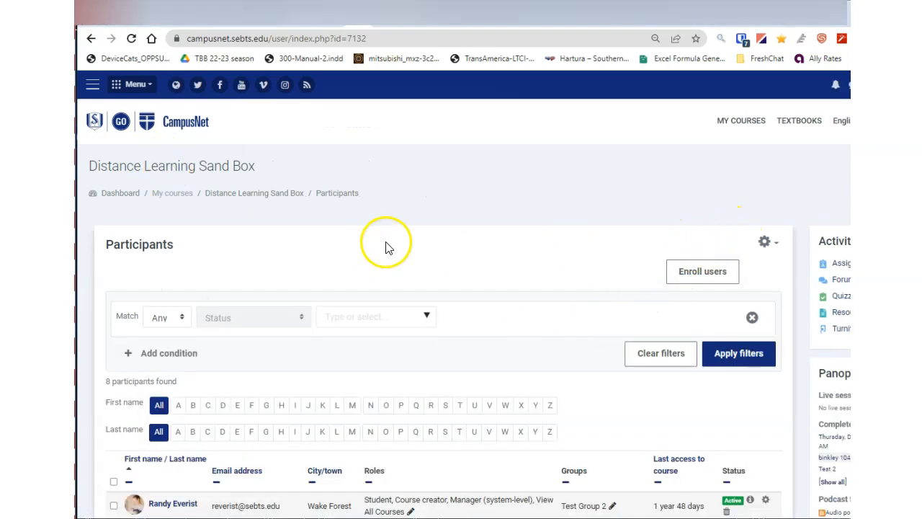
click(765, 242)
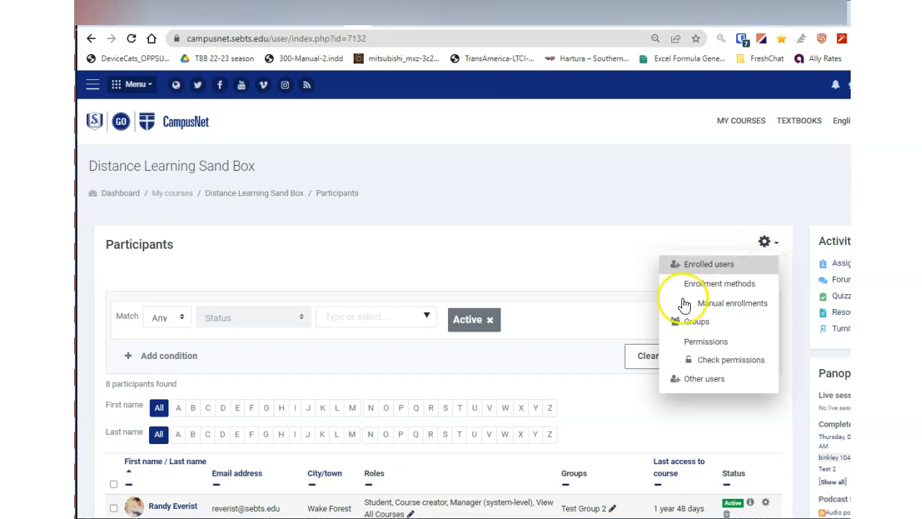
click(684, 322)
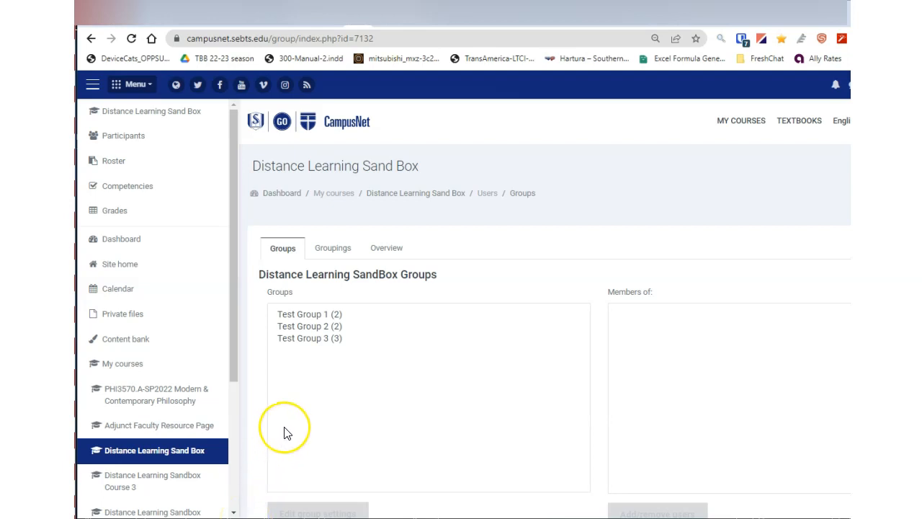
Start creating a new group named Work Group A and read the Group ID number help
scroll(284, 432, down, 2)
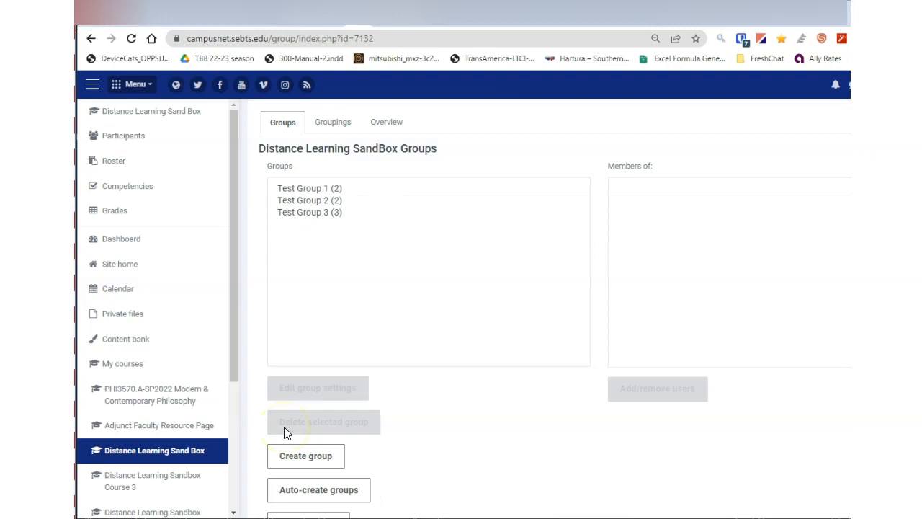
click(309, 458)
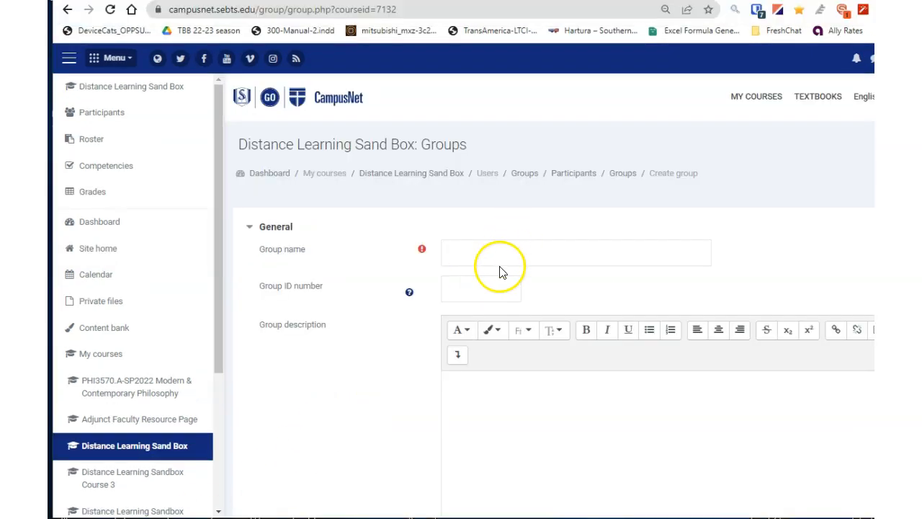
click(490, 248)
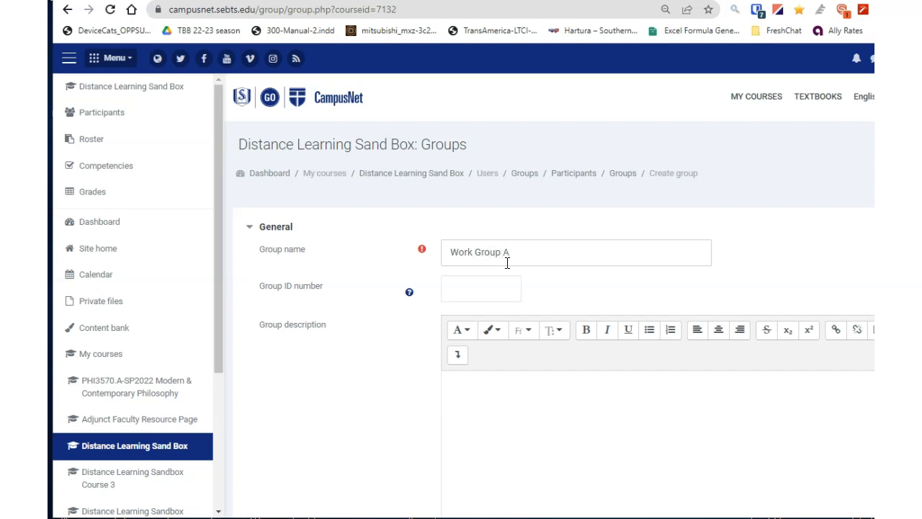
click(409, 292)
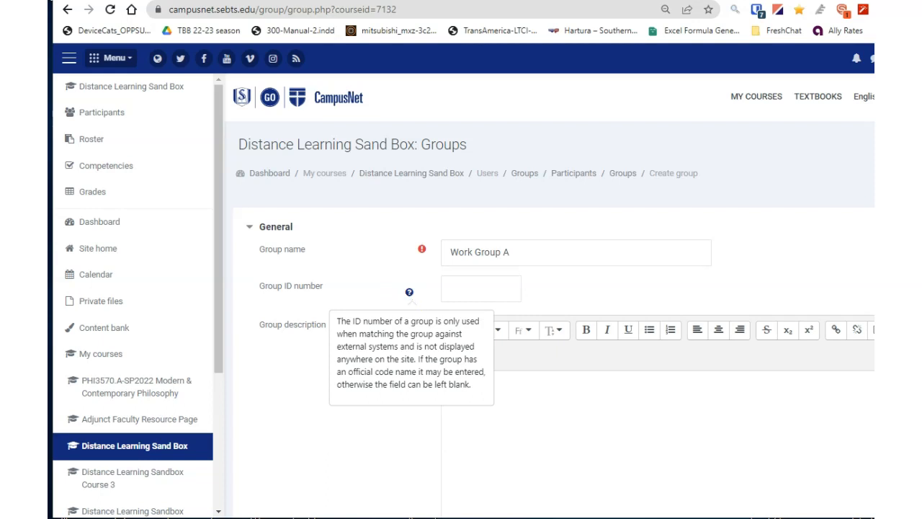
click(324, 445)
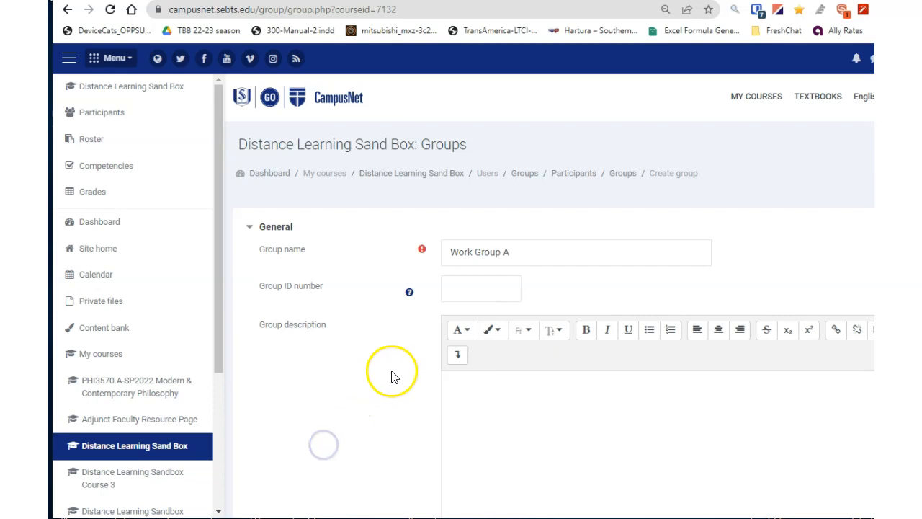
Enable group messaging for the new group, read its help, and save the group
scroll(361, 394, down, 4)
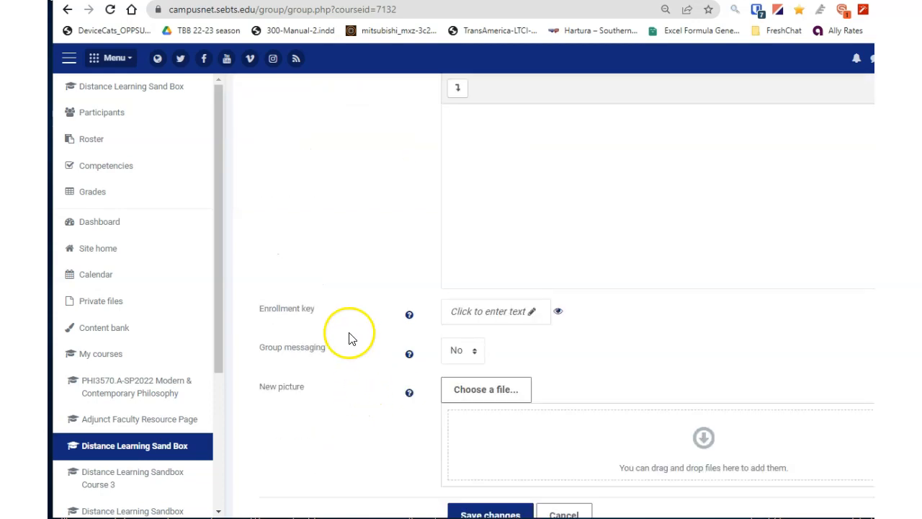
scroll(349, 331, down, 1)
click(461, 285)
click(460, 316)
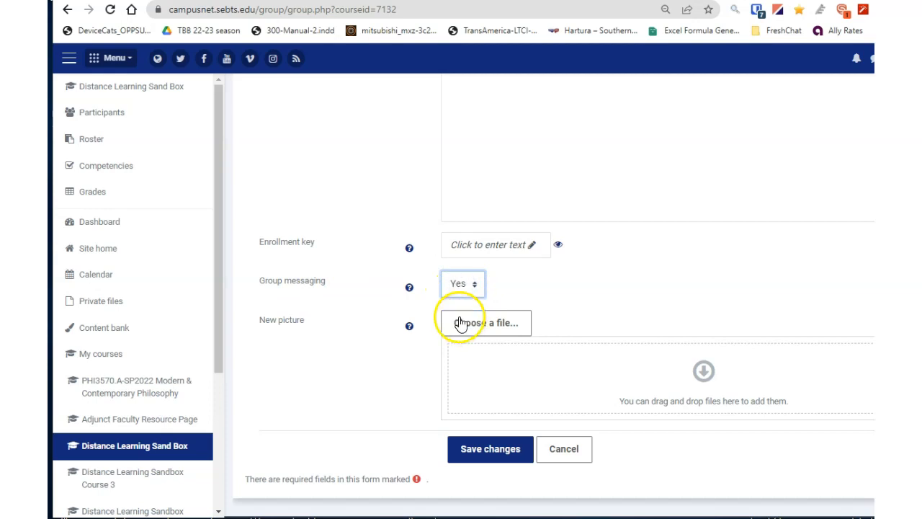
click(409, 290)
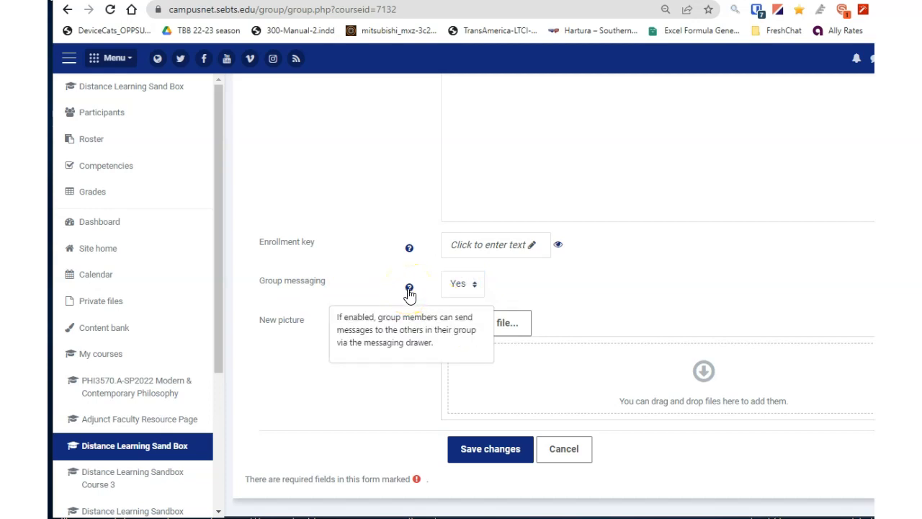
click(510, 296)
click(474, 441)
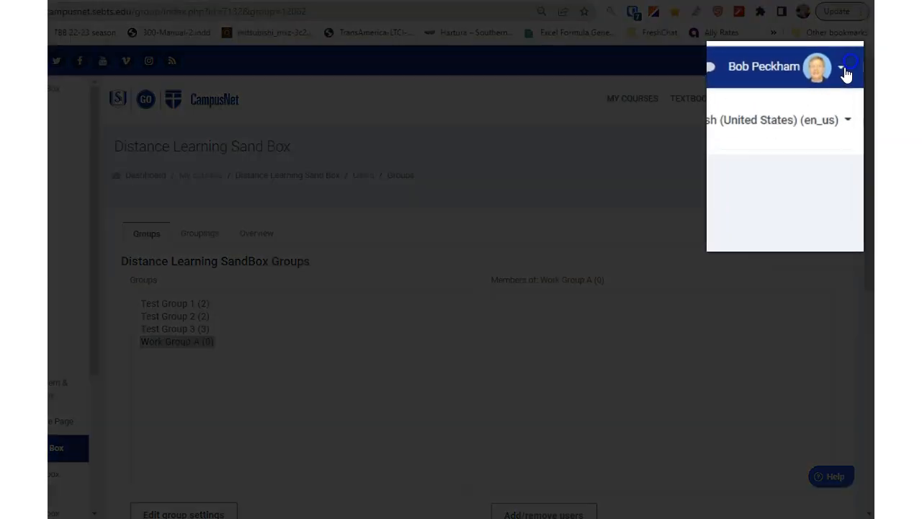
Open your messages and expand the Group conversations section
click(828, 66)
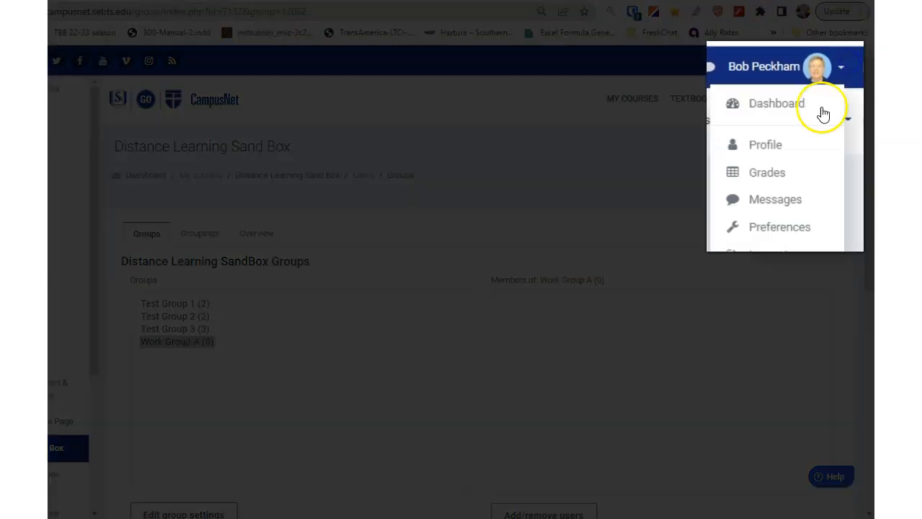
click(777, 200)
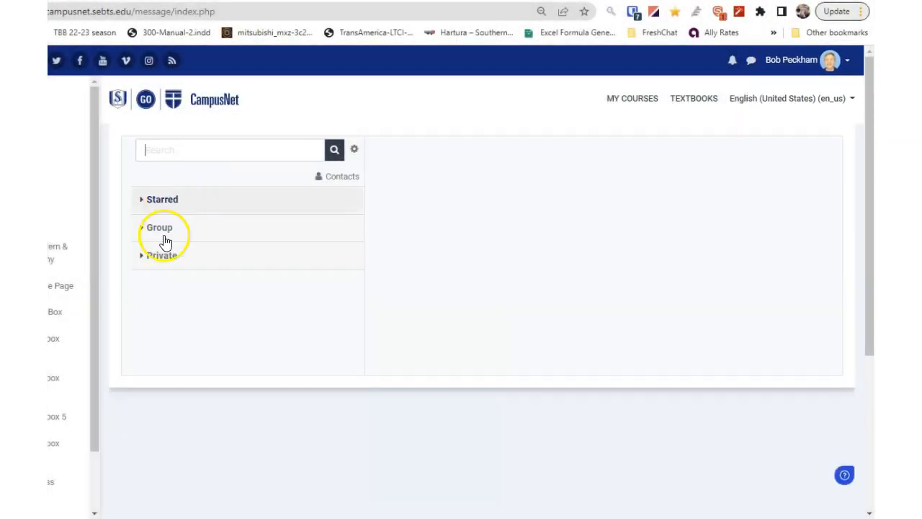
click(161, 229)
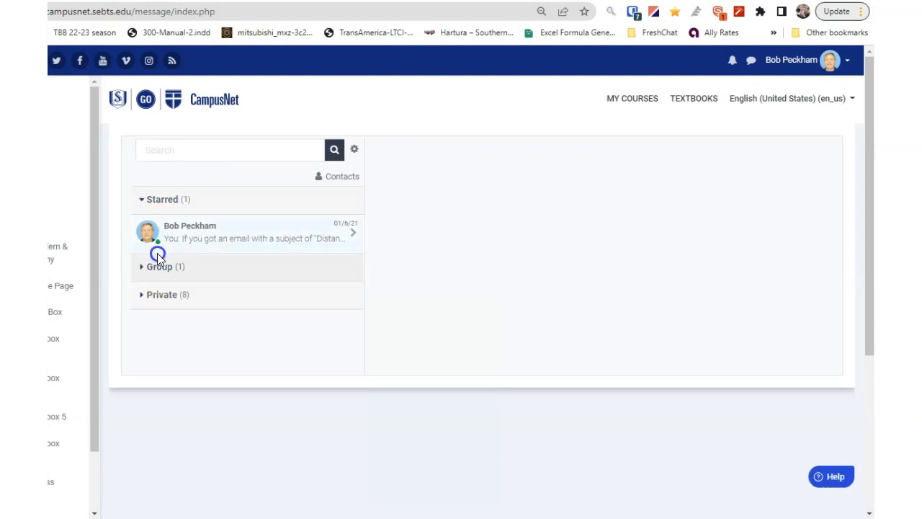
click(155, 266)
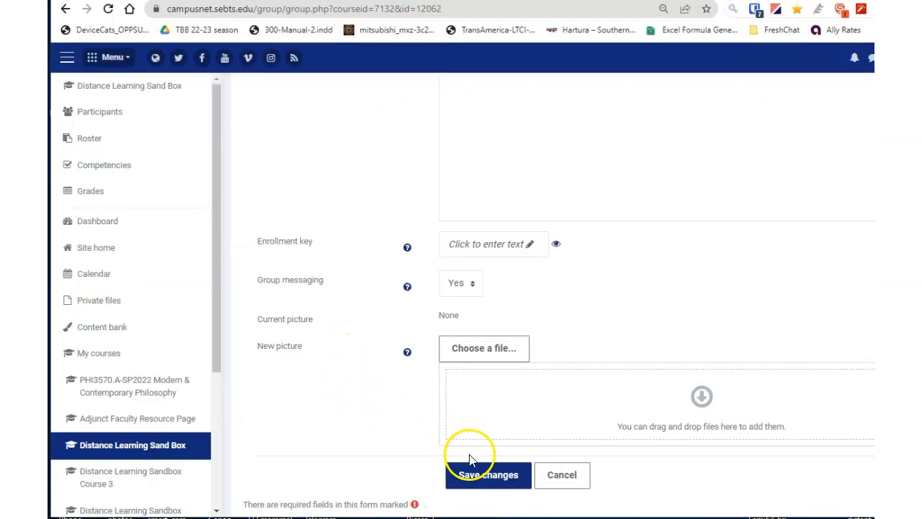
Save the group settings and open the Add/remove users page for Work Group A
click(489, 475)
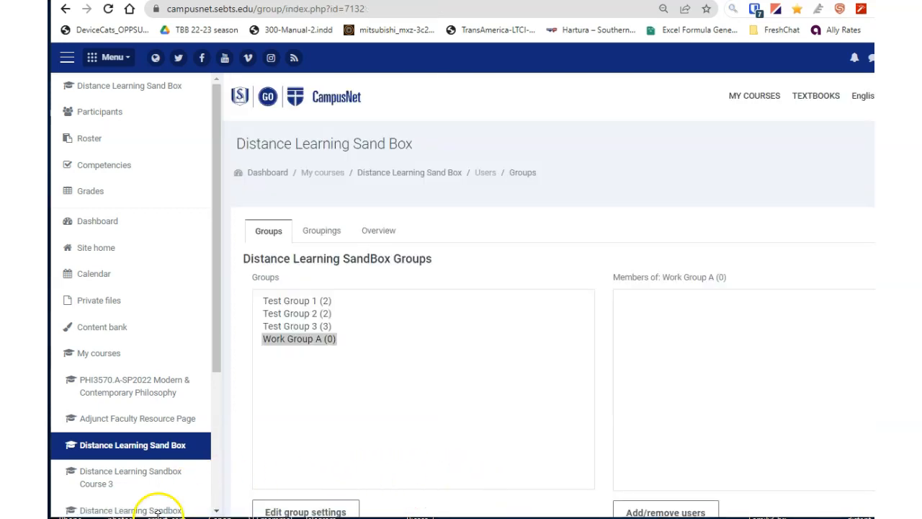
click(297, 347)
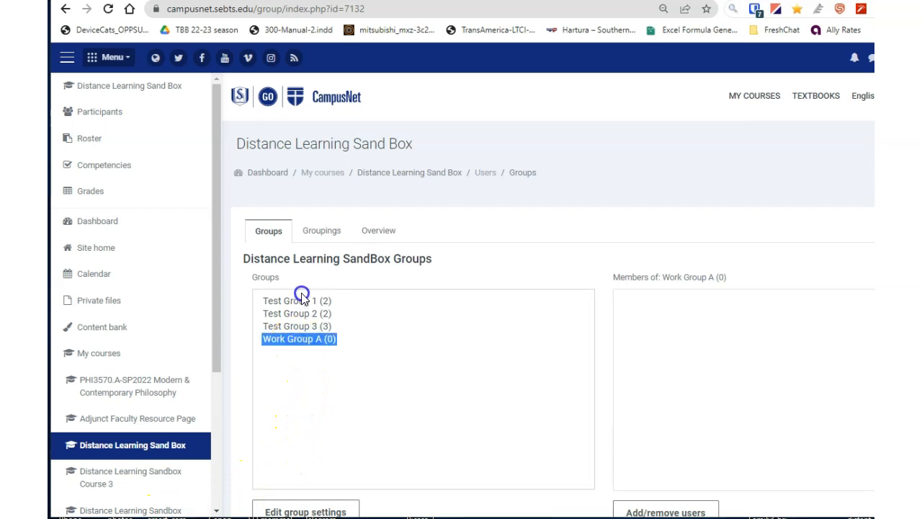
scroll(430, 353, down, 2)
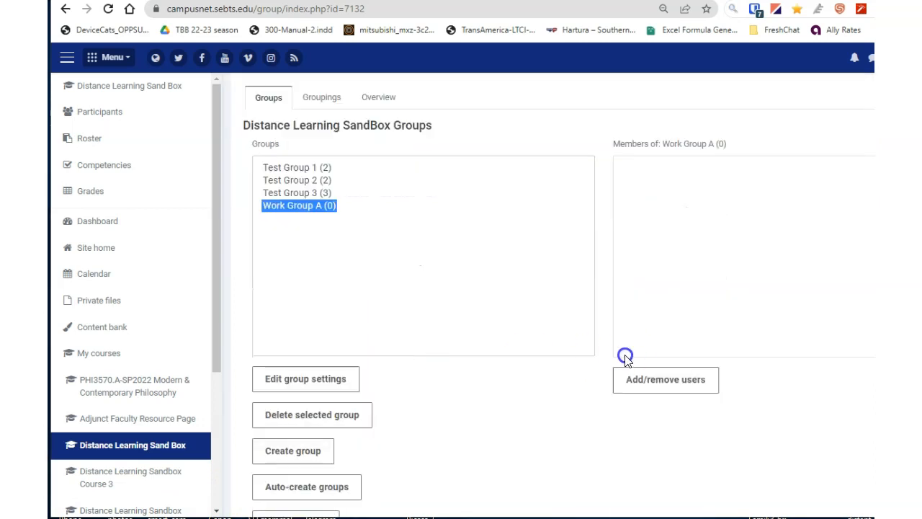
click(646, 380)
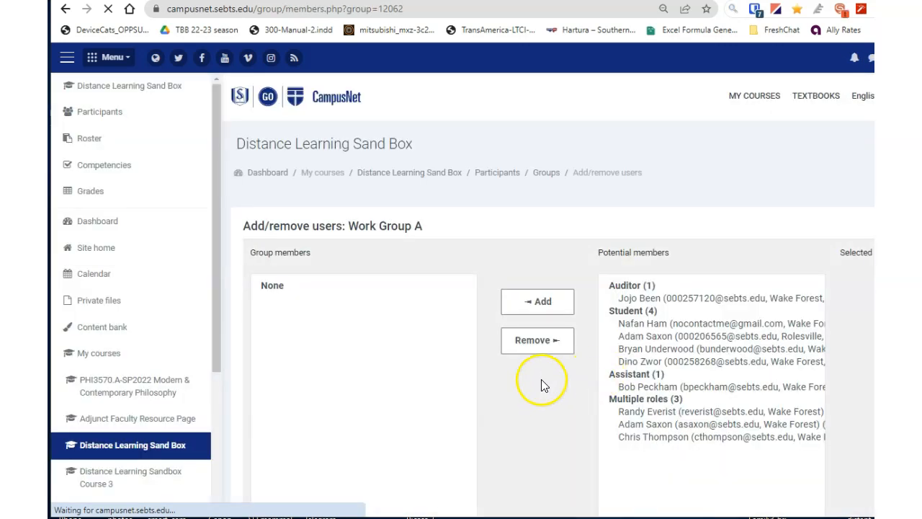
Add the auditor, one student and the assistant as members of Work Group A
click(661, 301)
click(531, 295)
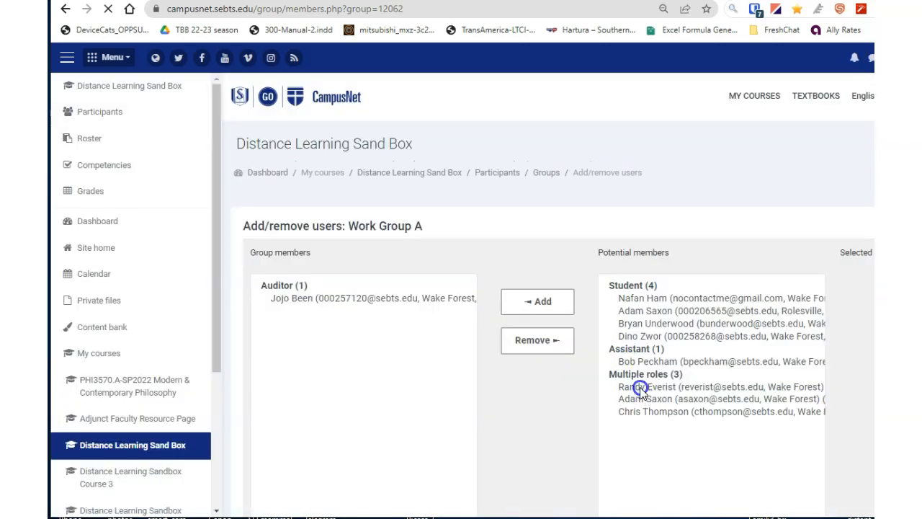
click(640, 328)
click(536, 292)
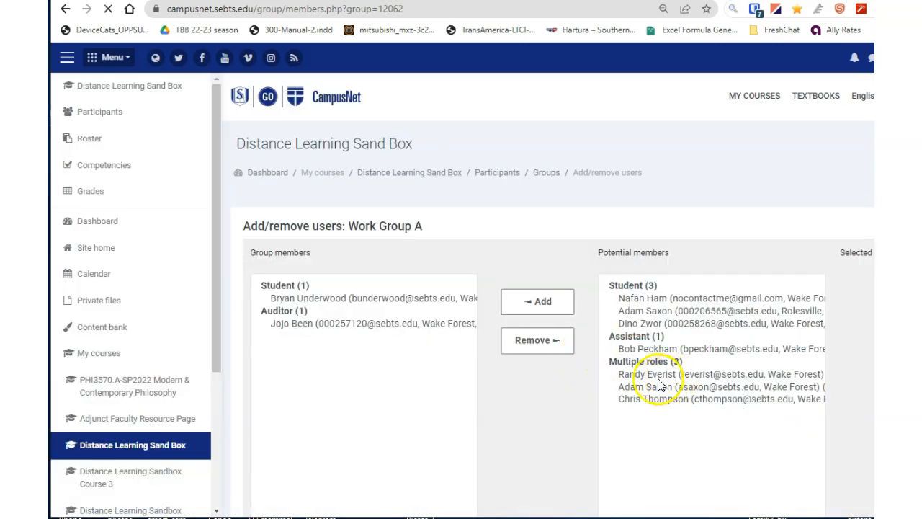
click(634, 349)
click(546, 305)
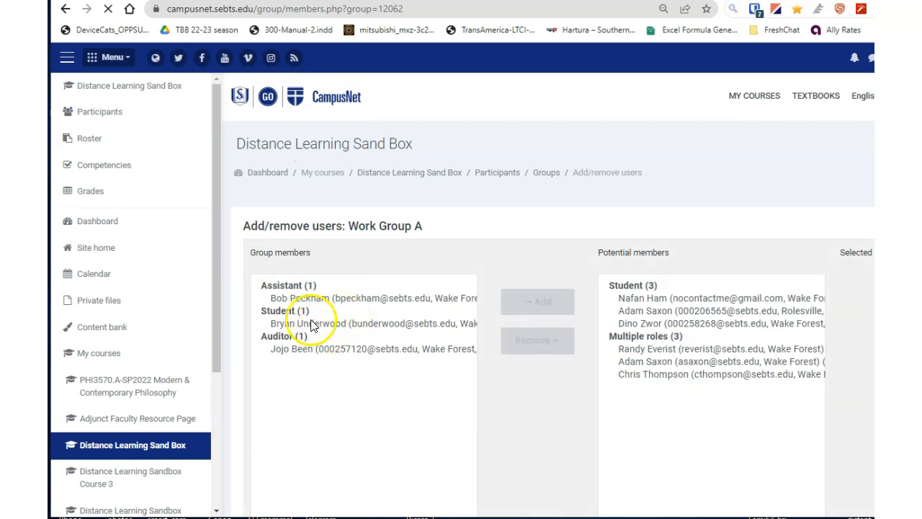
Remove the student from Work Group A and return to the groups list
click(309, 319)
click(520, 333)
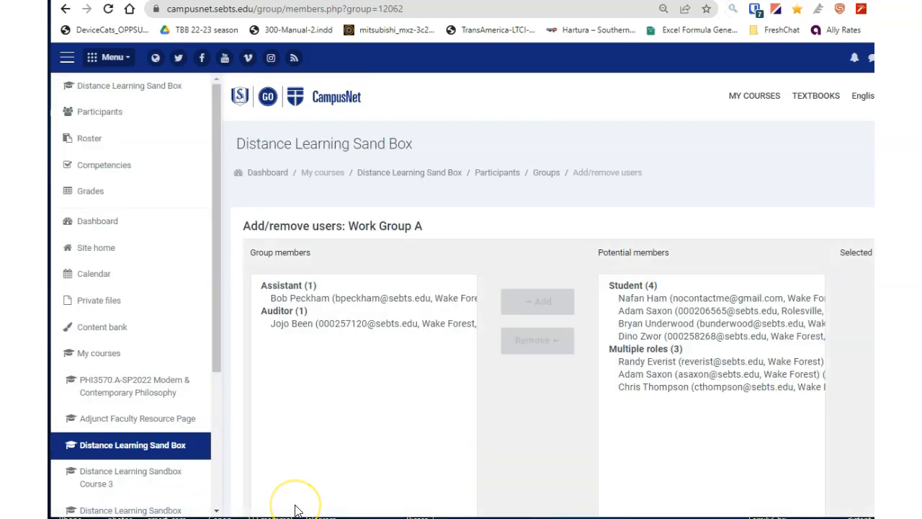
scroll(295, 497, down, 4)
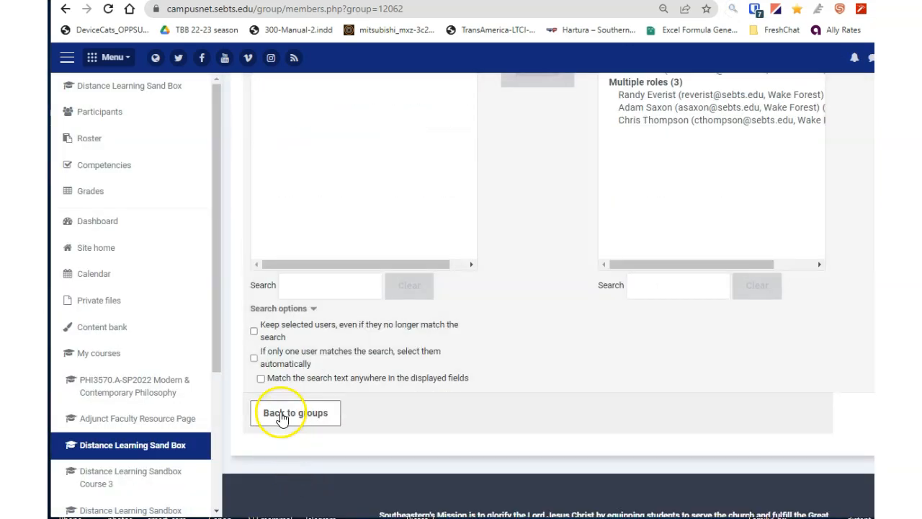
click(281, 416)
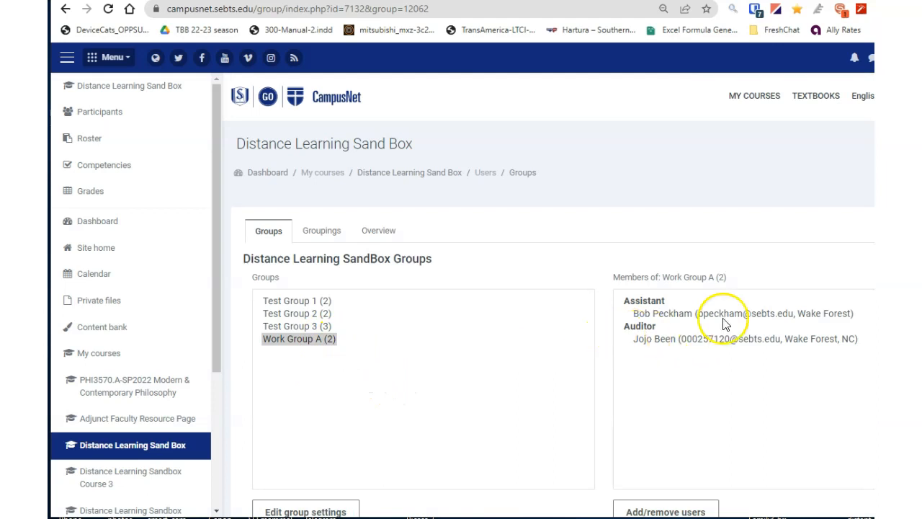
Open Auto-create groups and set the naming scheme to Project Group #
scroll(597, 397, down, 2)
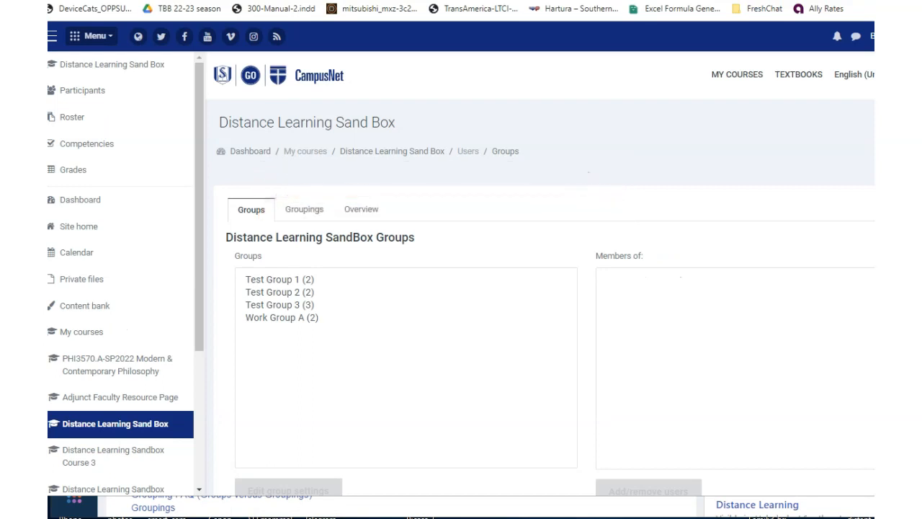
scroll(430, 401, down, 3)
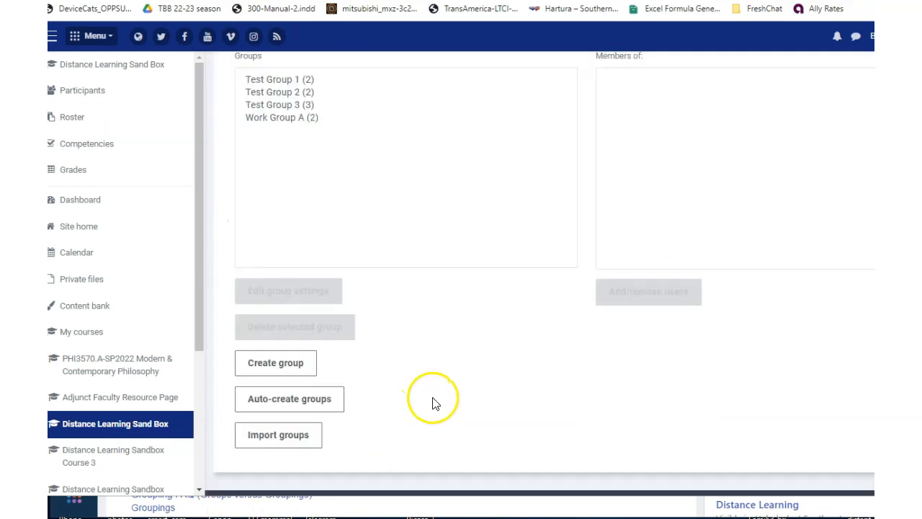
click(315, 400)
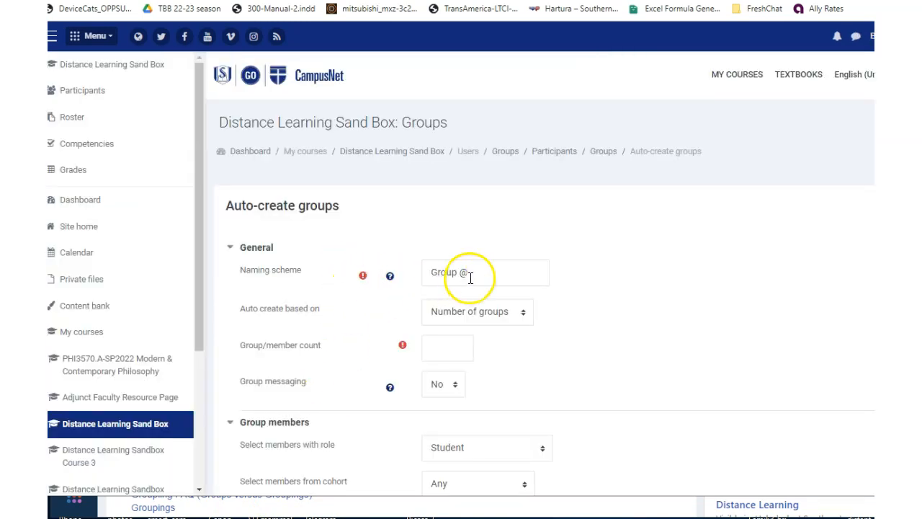
drag(469, 277, 404, 273)
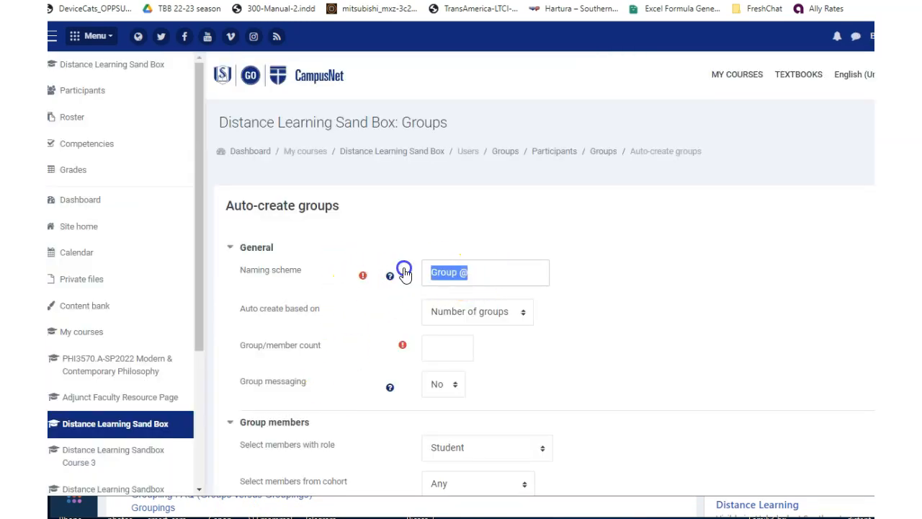
text(Project Group #)
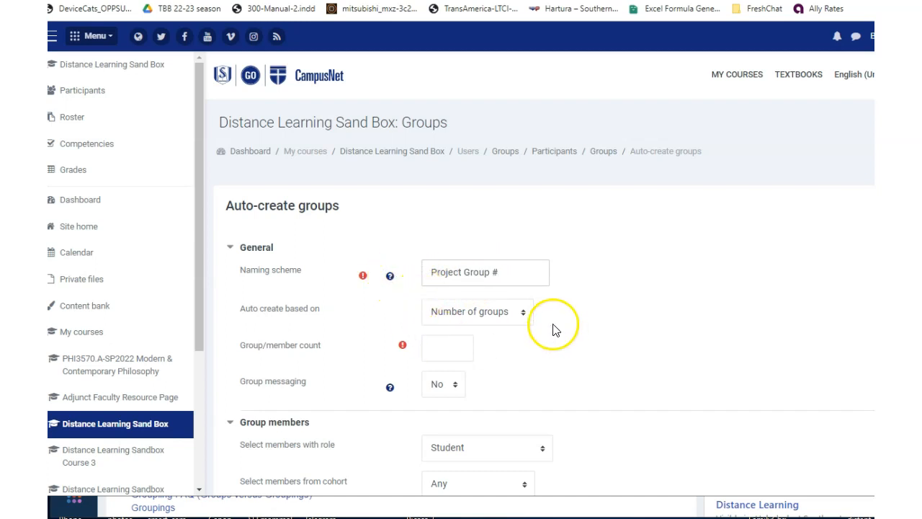
Base auto-creation on members per group with a count of 3, and read the naming scheme help
click(514, 318)
click(504, 344)
click(444, 349)
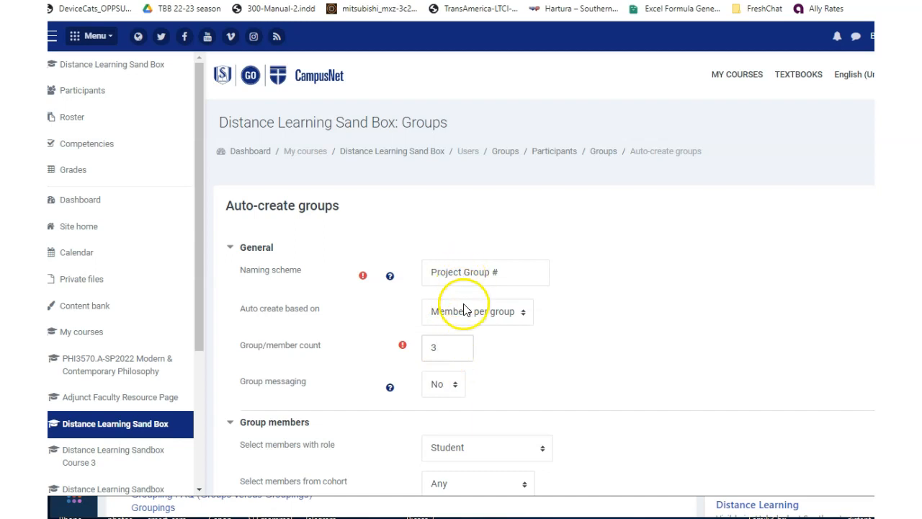
click(389, 278)
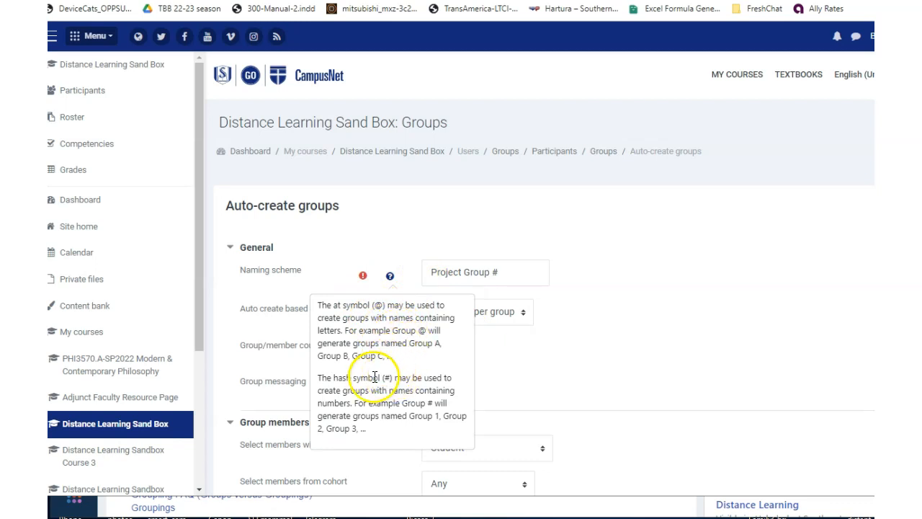
Submit the auto-create form to generate the Project Group # groups with 3 members each
click(674, 380)
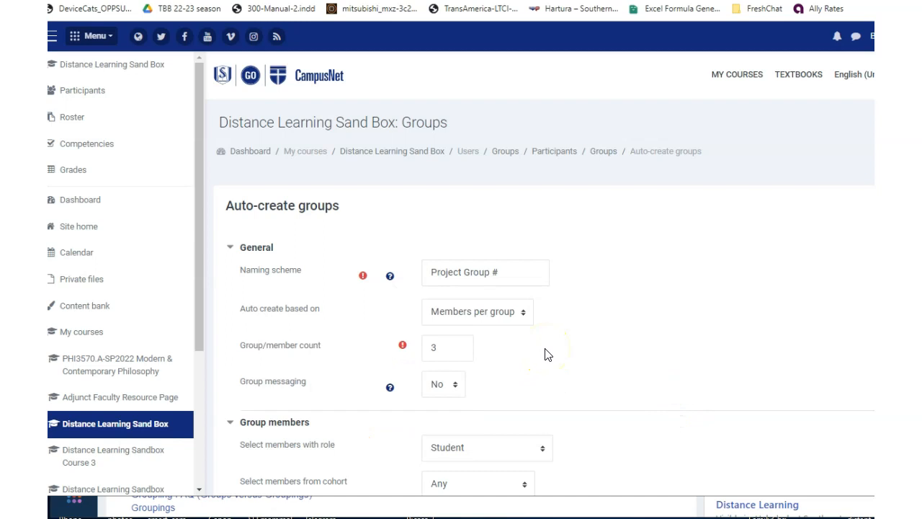
scroll(545, 353, down, 4)
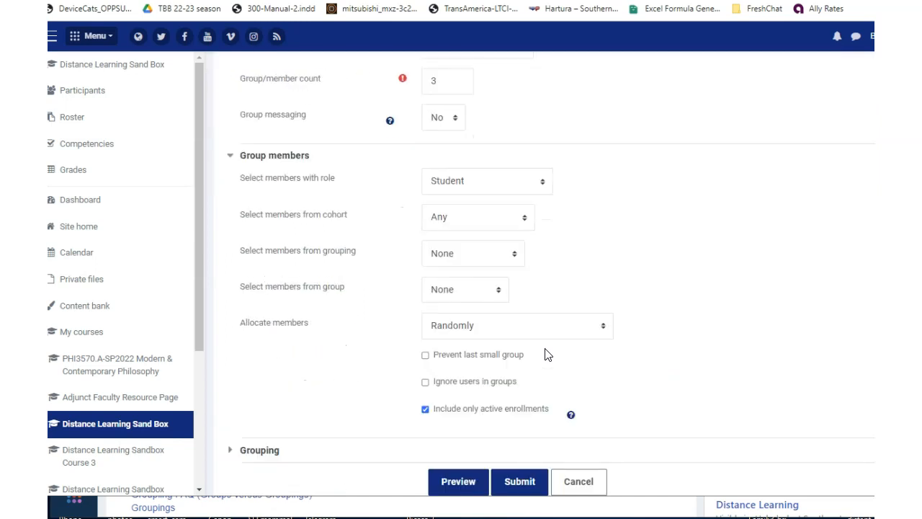
scroll(546, 353, down, 1)
click(459, 416)
scroll(635, 335, down, 2)
scroll(636, 335, down, 6)
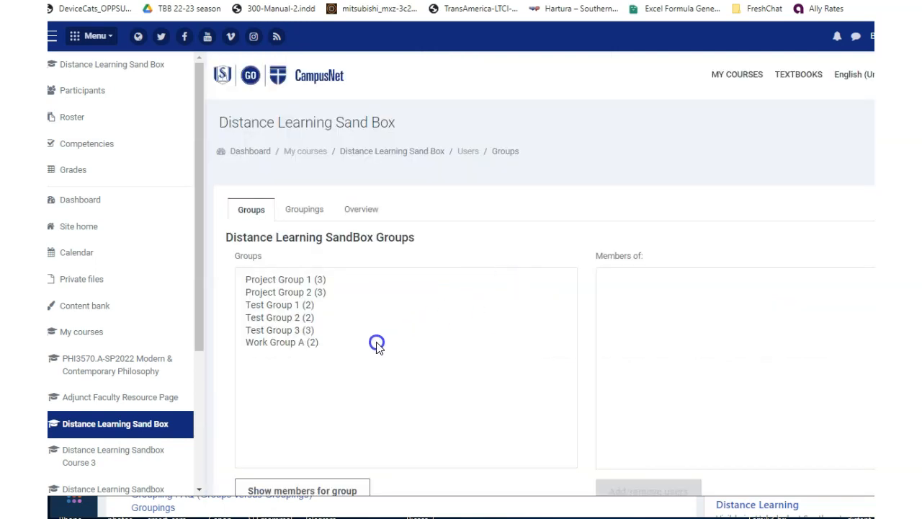
Review the members of Work Group A, Project Group 1 and Project Group 2 in the groups list
click(261, 343)
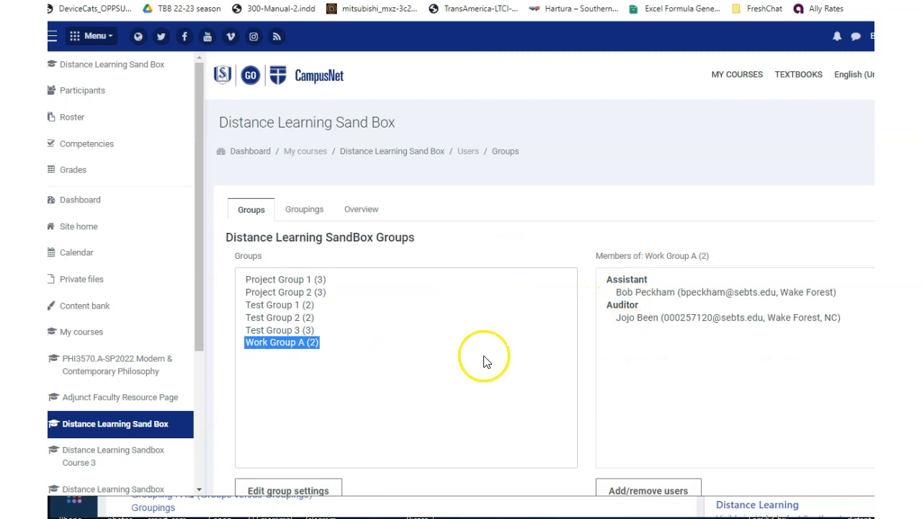
click(296, 279)
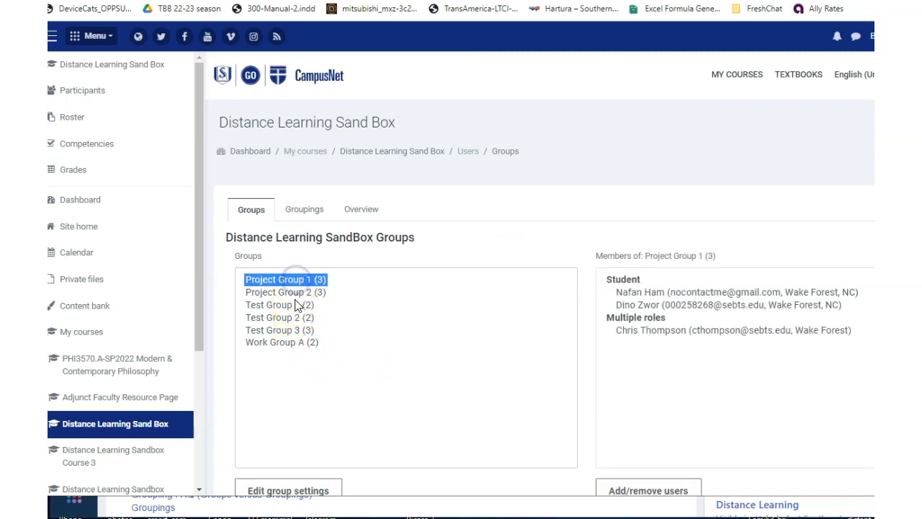
click(295, 292)
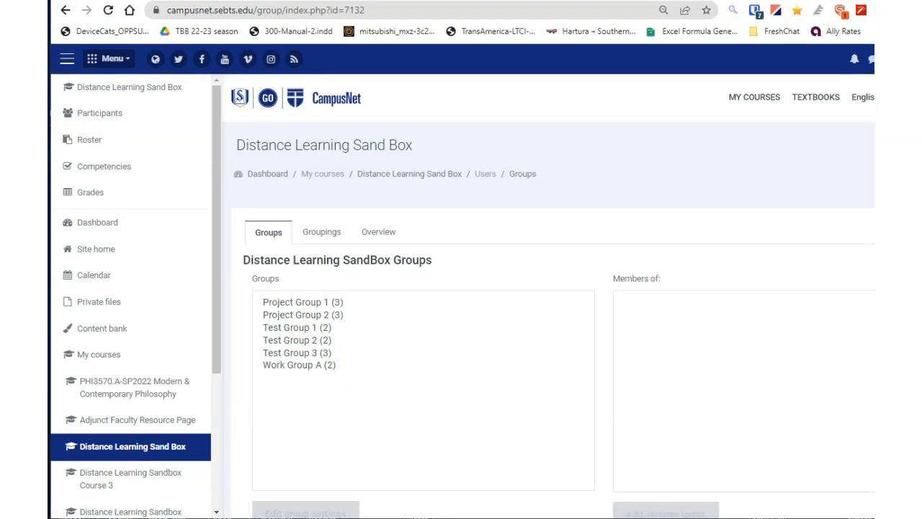
Open the Groupings page and inspect the Create grouping form without creating one
click(325, 241)
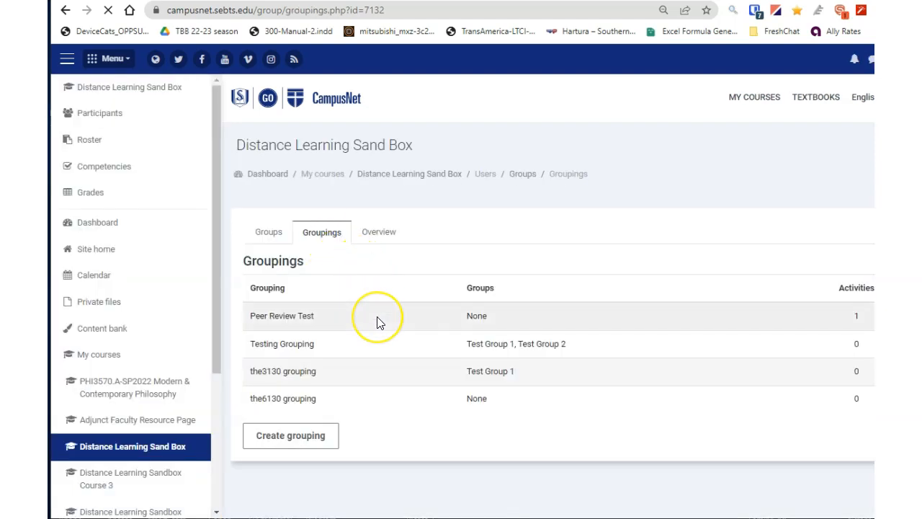
scroll(380, 322, down, 1)
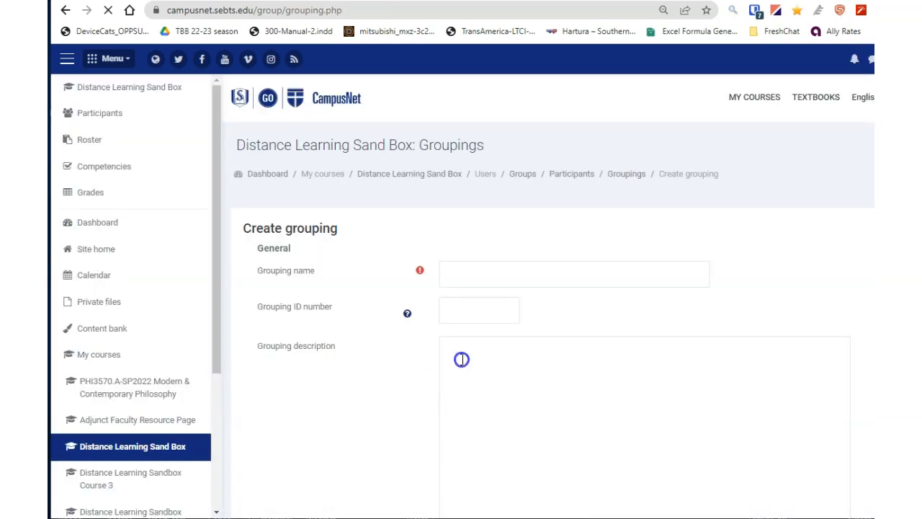
scroll(547, 295, down, 3)
scroll(547, 295, up, 3)
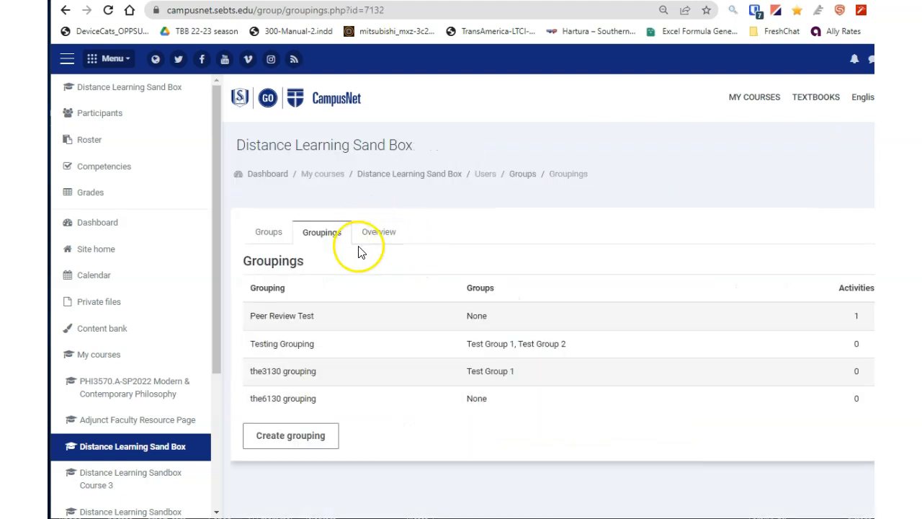
Open the groups overview and scroll through each grouping's groups and members
click(380, 237)
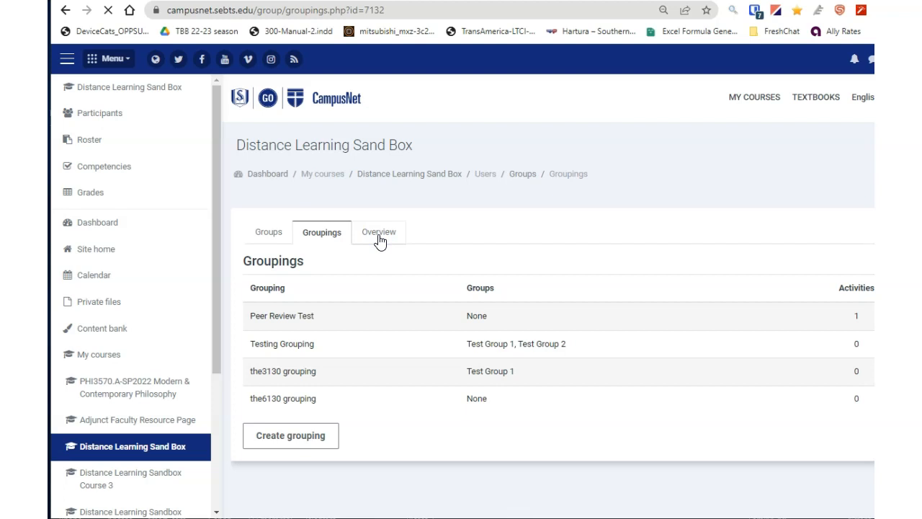
scroll(333, 333, down, 2)
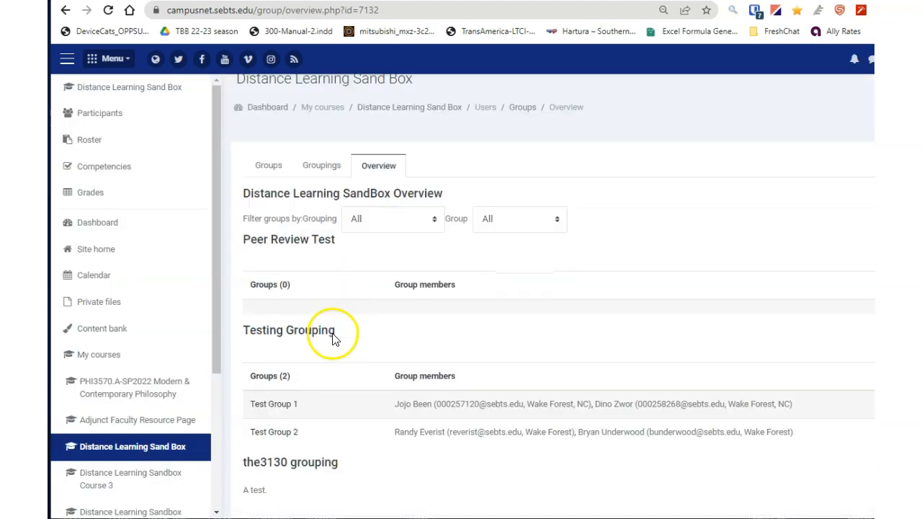
scroll(338, 346, down, 1)
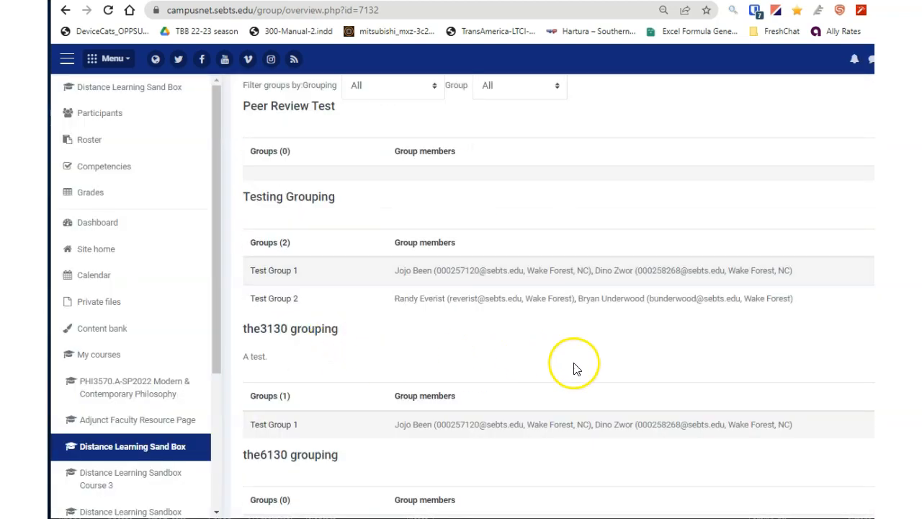
scroll(806, 360, down, 1)
scroll(805, 360, down, 1)
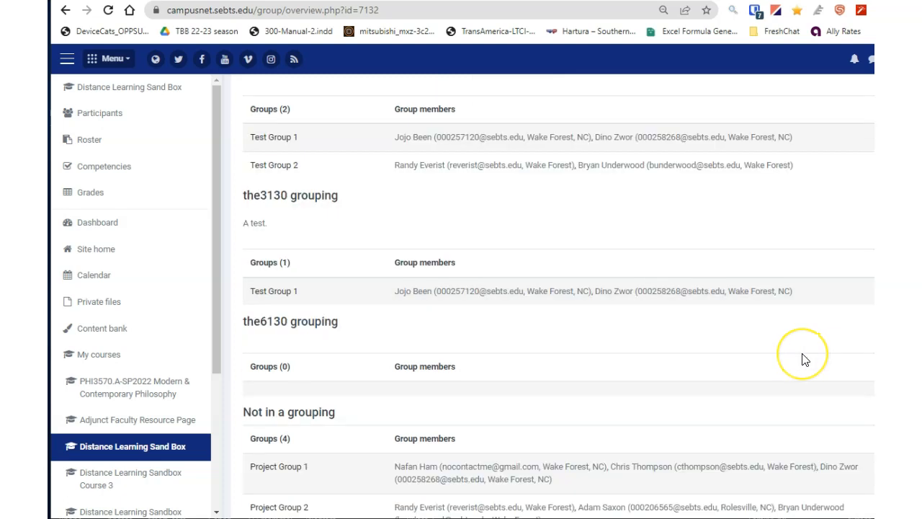
scroll(806, 360, down, 1)
scroll(805, 360, down, 2)
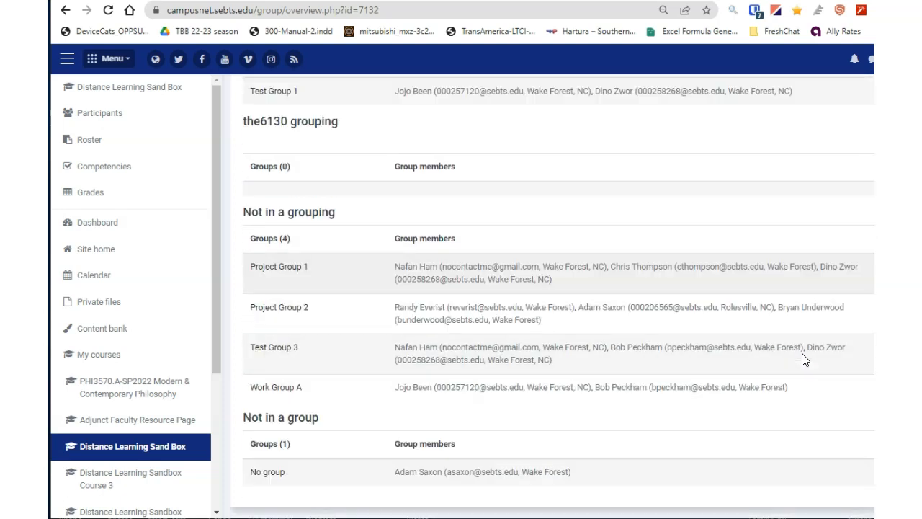
scroll(805, 360, down, 1)
scroll(784, 363, up, 2)
scroll(788, 365, up, 3)
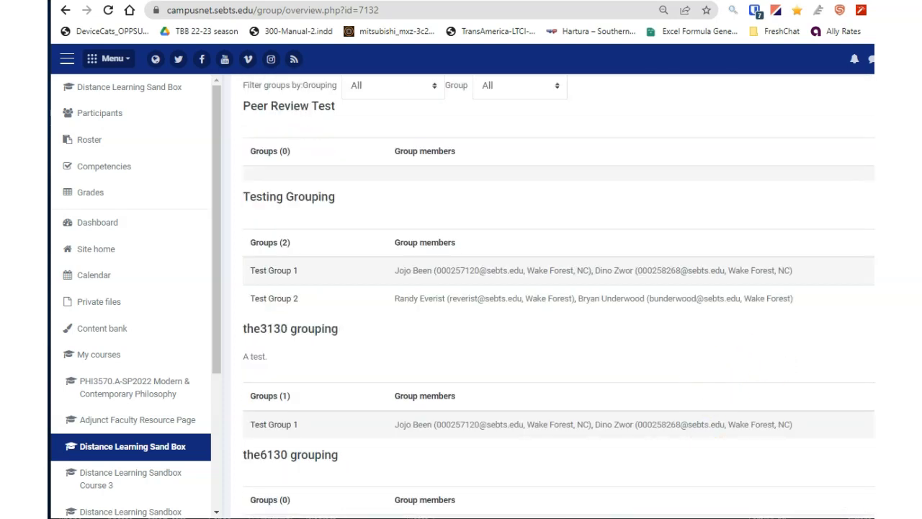